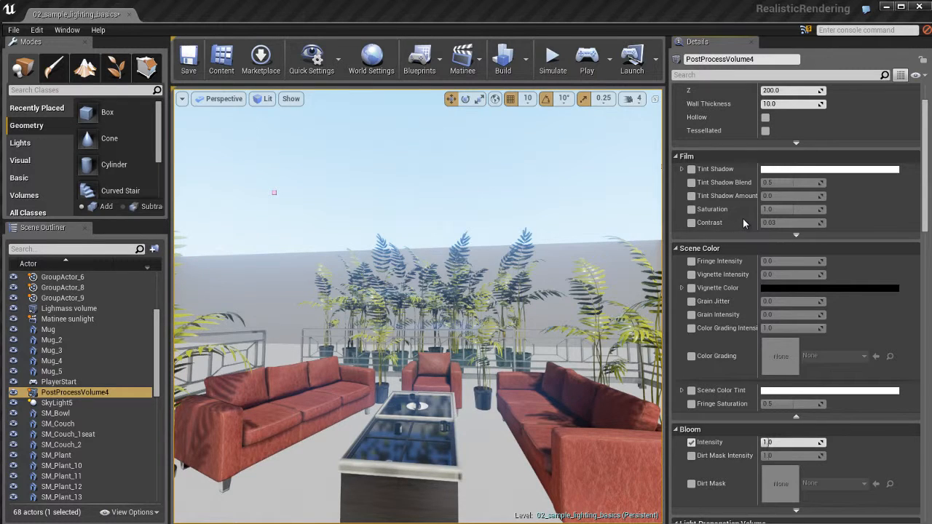
Enable the Saturation and Contrast overrides in the Film settings of PostProcessVolume4
{"action": "left_click", "coordinate": [692, 210]}
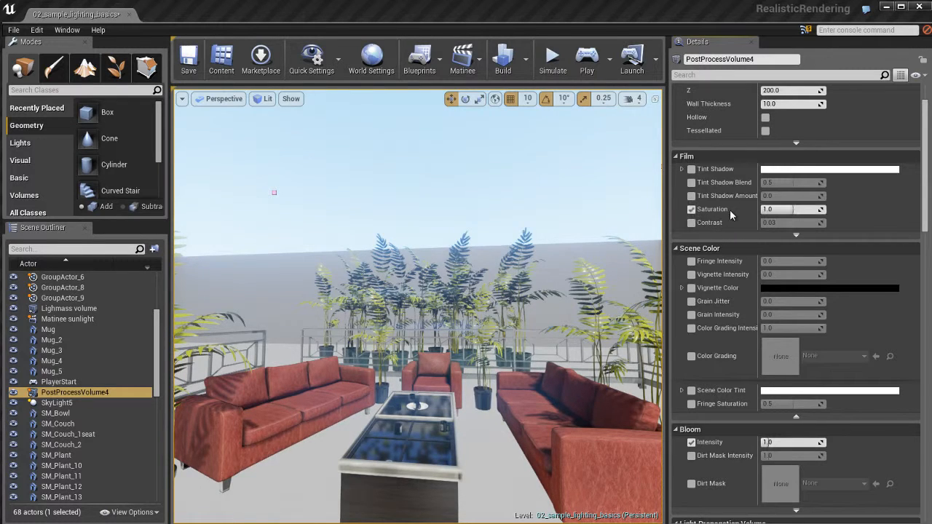
{"action": "left_click", "coordinate": [692, 222]}
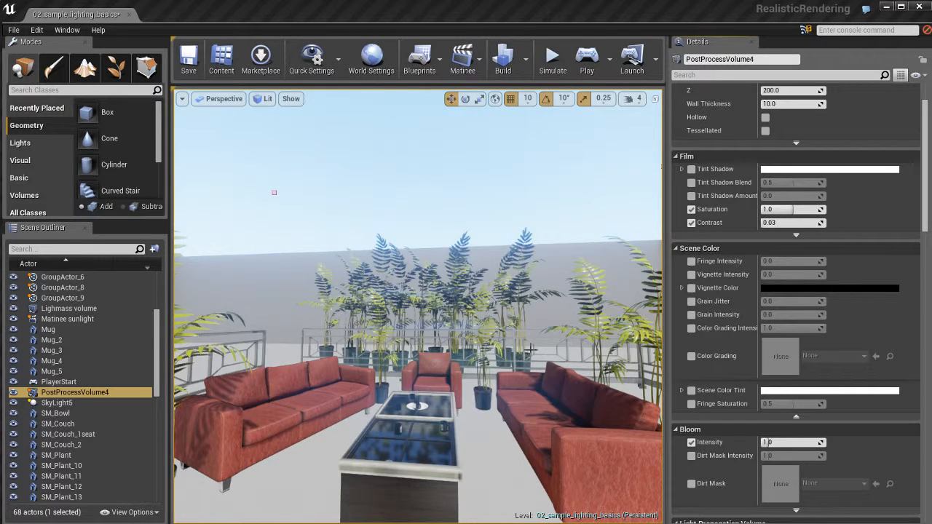
{"action": "right_click_drag", "start_coordinate": [502, 306], "coordinate": [502, 327]}
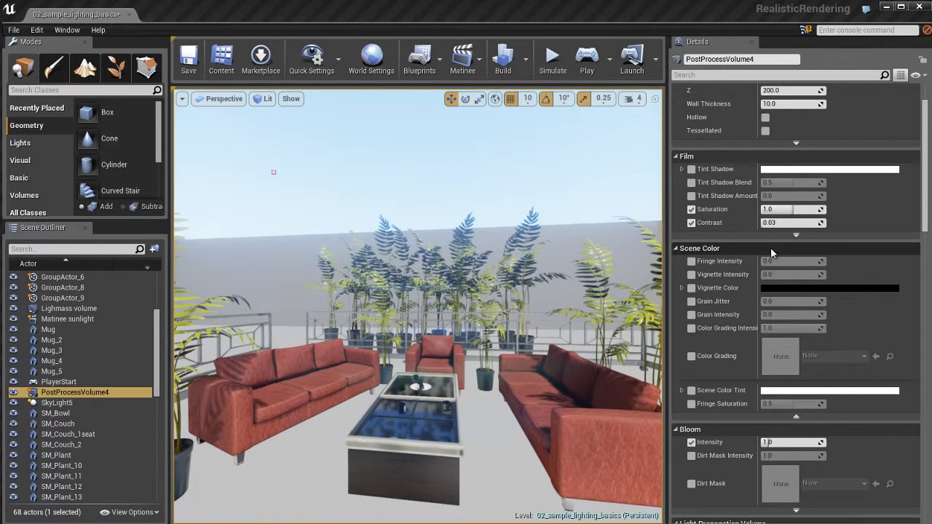
Try a film Saturation of about 1.59, and set it back to 1
{"action": "mouse_move", "coordinate": [794, 210]}
{"action": "left_mouse_down"}
{"action": "mouse_move", "coordinate": [826, 209]}
{"action": "mouse_move", "coordinate": [790, 210]}
{"action": "left_mouse_up"}
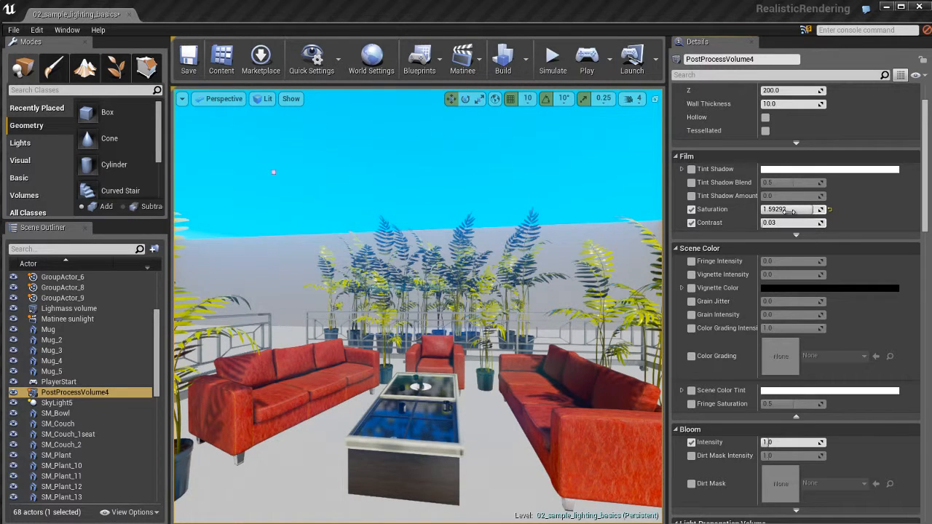
{"action": "left_click", "coordinate": [790, 209]}
{"action": "type", "text": "1"}
{"action": "key", "text": "Return"}
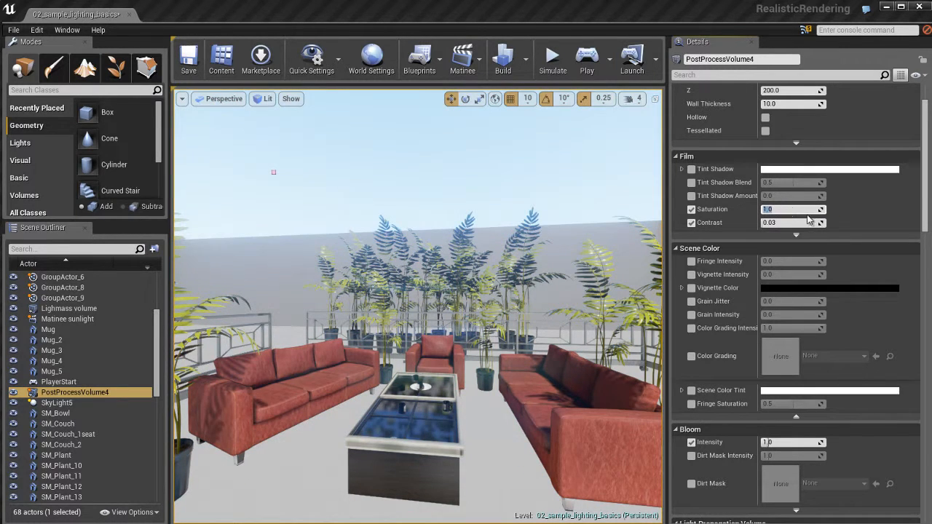
Try a film Contrast of 1.0, and reset it to its default
{"action": "left_click", "coordinate": [774, 224]}
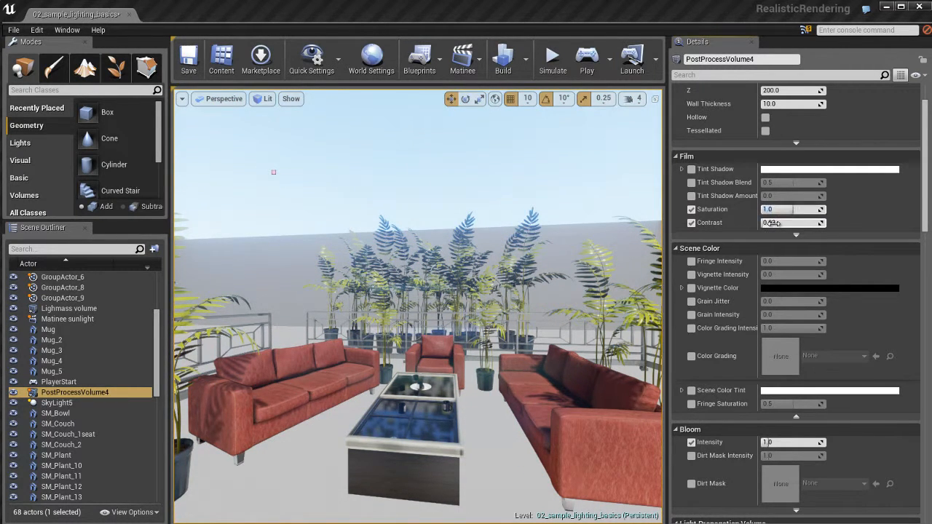
{"action": "left_click_drag", "start_coordinate": [777, 222], "coordinate": [836, 215]}
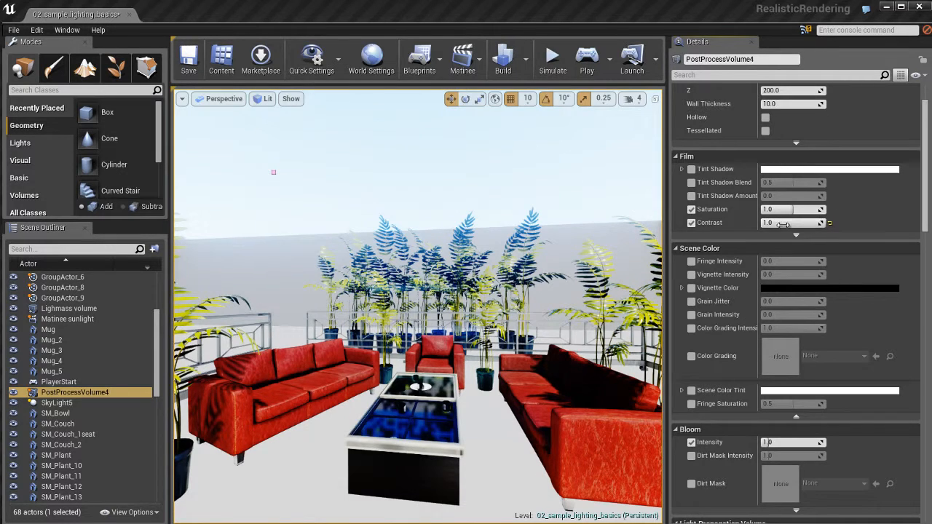
{"action": "left_click", "coordinate": [829, 223]}
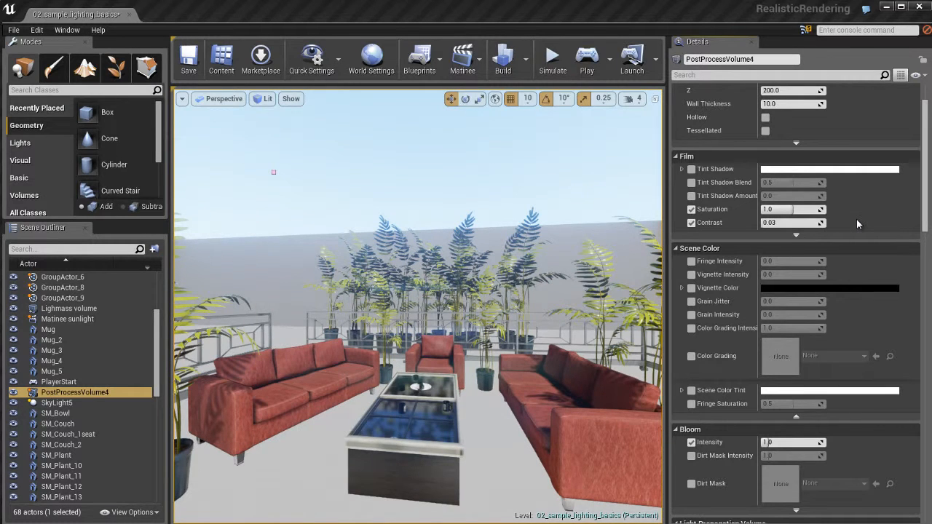
Set film Saturation to about 1.60 and Contrast to about 0.63, and toggle both overrides to compare, leaving them disabled
{"action": "left_click_drag", "start_coordinate": [771, 223], "coordinate": [810, 209]}
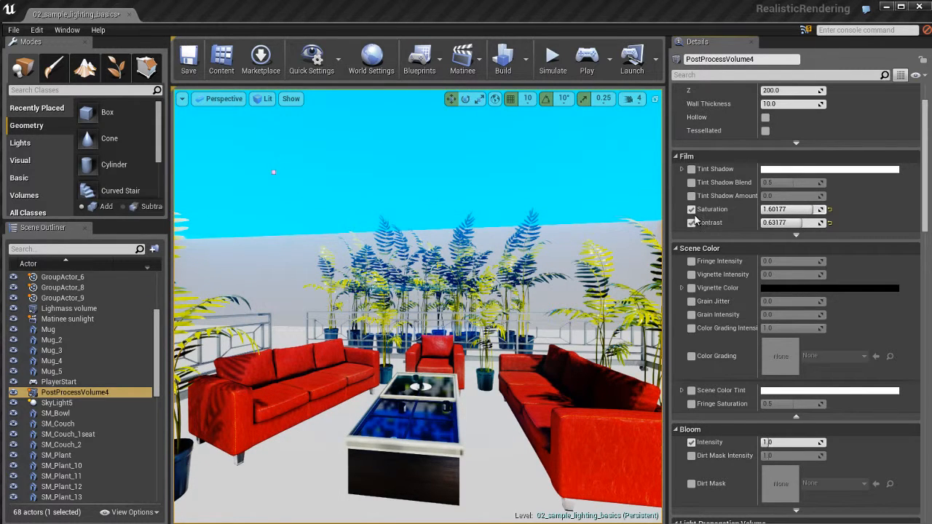
{"action": "left_click", "coordinate": [692, 210]}
{"action": "left_click", "coordinate": [692, 223]}
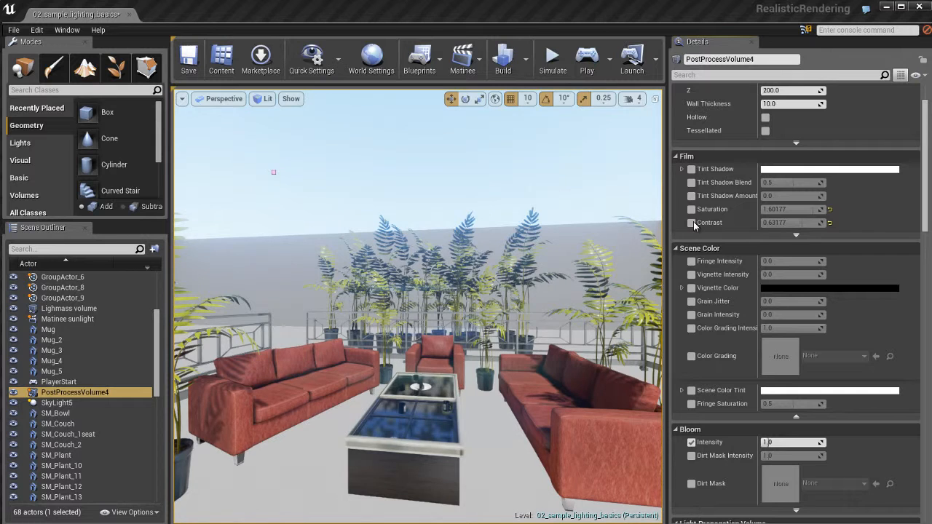
{"action": "left_click", "coordinate": [692, 209]}
{"action": "left_click", "coordinate": [692, 223]}
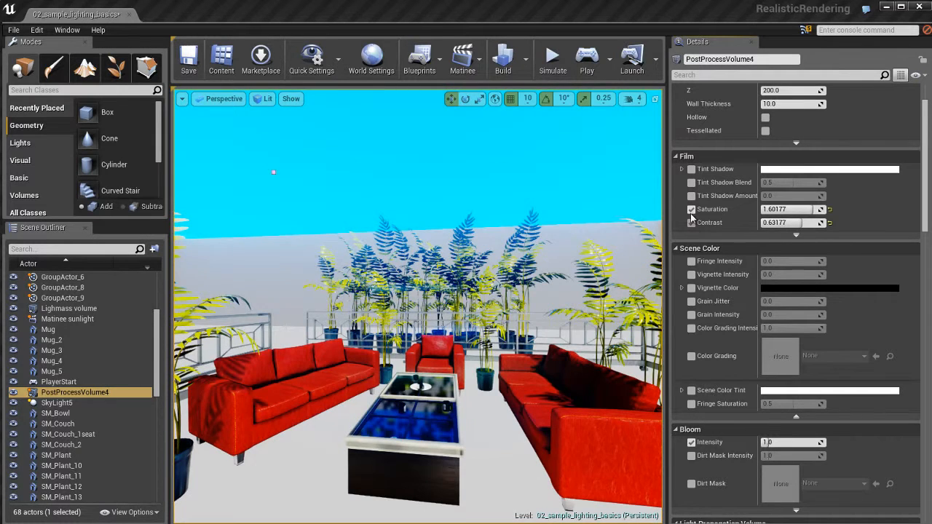
{"action": "left_click", "coordinate": [692, 209]}
{"action": "left_click", "coordinate": [691, 223]}
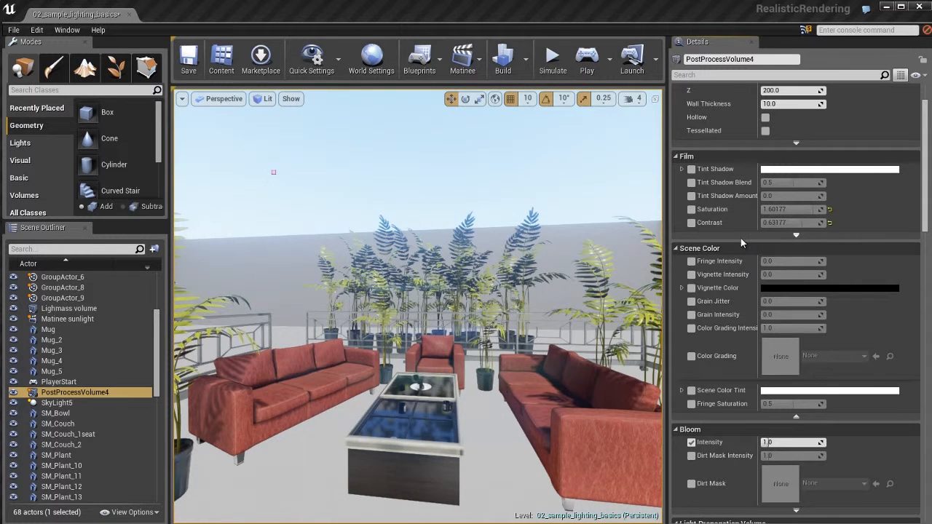
Enable the Vignette Color and Vignette Intensity overrides under Scene Color and set Vignette Intensity to 1.0
{"action": "scroll", "coordinate": [740, 238], "scroll_direction": "down", "scroll_amount": 3}
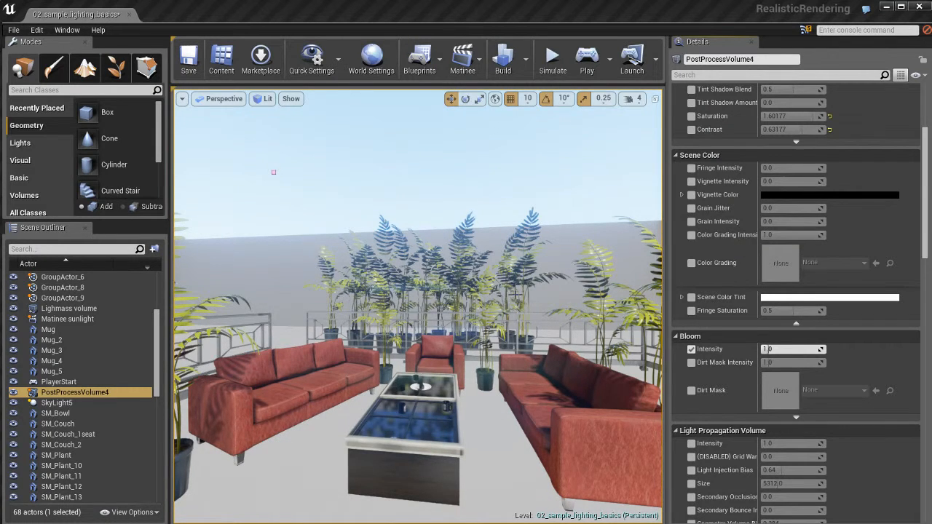
{"action": "right_click_drag", "start_coordinate": [512, 308], "coordinate": [545, 336]}
{"action": "key", "text": "1"}
{"action": "key", "text": "2"}
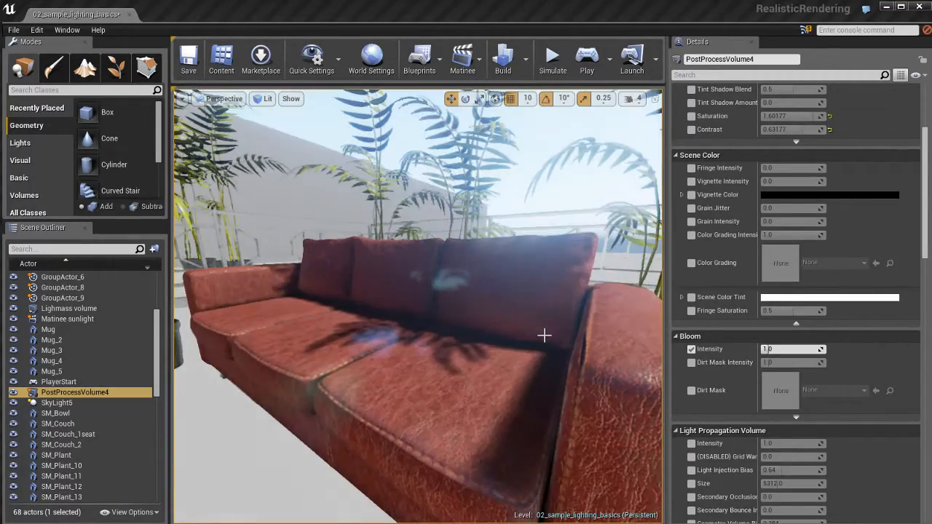
{"action": "key", "text": "3"}
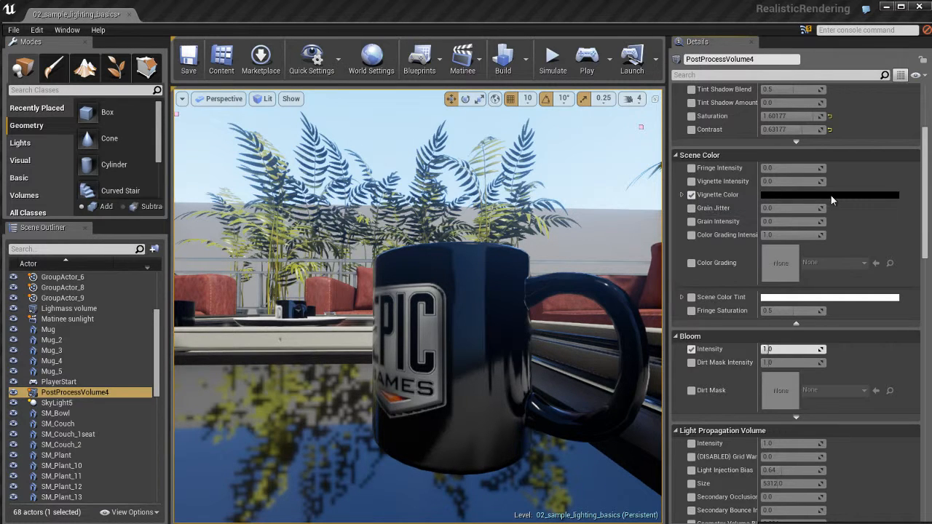
{"action": "left_click", "coordinate": [691, 195]}
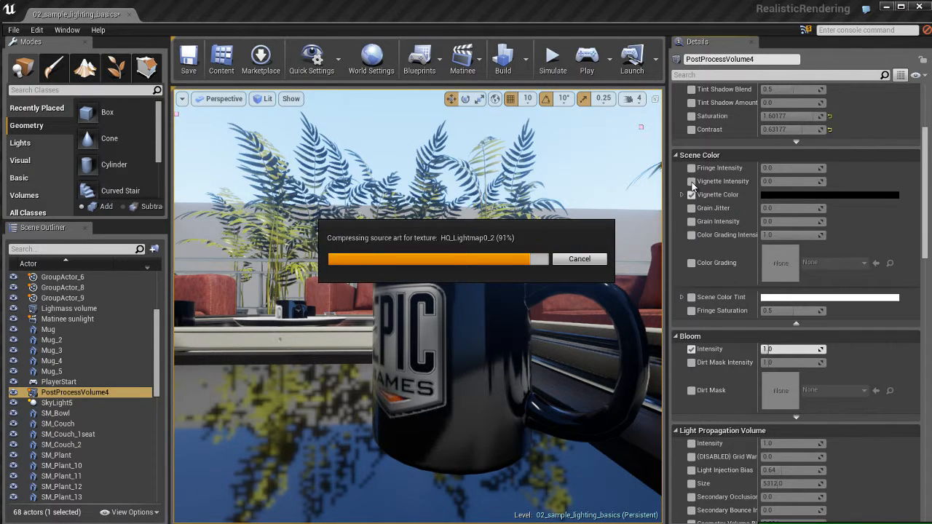
{"action": "left_click", "coordinate": [691, 182]}
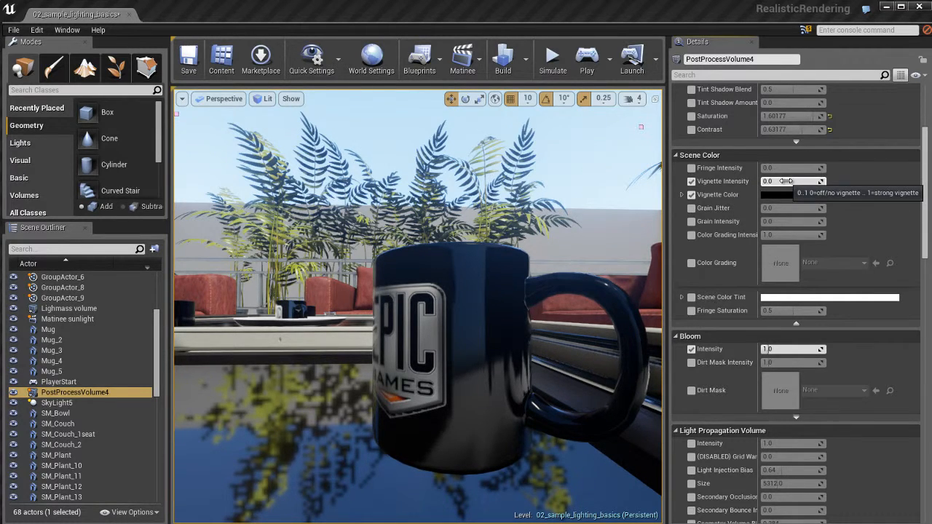
{"action": "left_click_drag", "start_coordinate": [786, 181], "coordinate": [830, 181]}
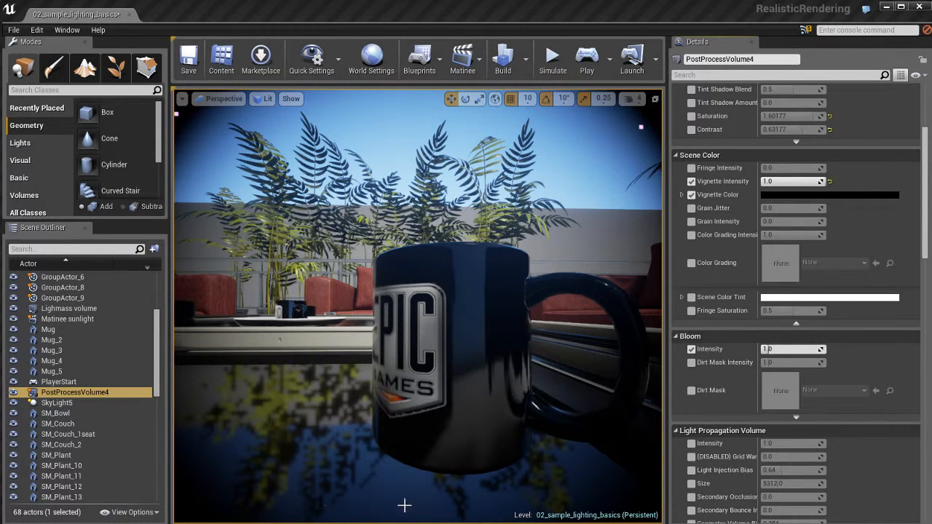
Change the Vignette Color to a strong red, trying a blue tone first
{"action": "left_click", "coordinate": [835, 195]}
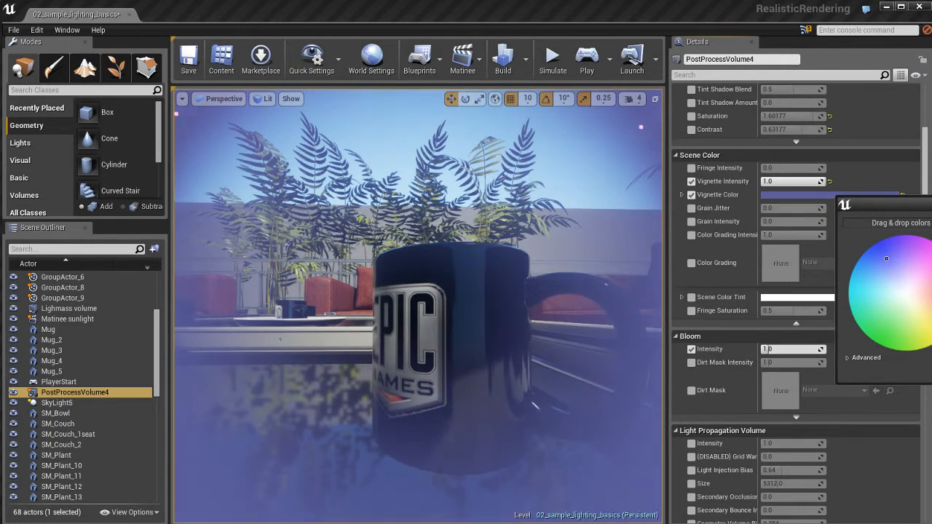
{"action": "left_click_drag", "start_coordinate": [901, 277], "coordinate": [931, 290]}
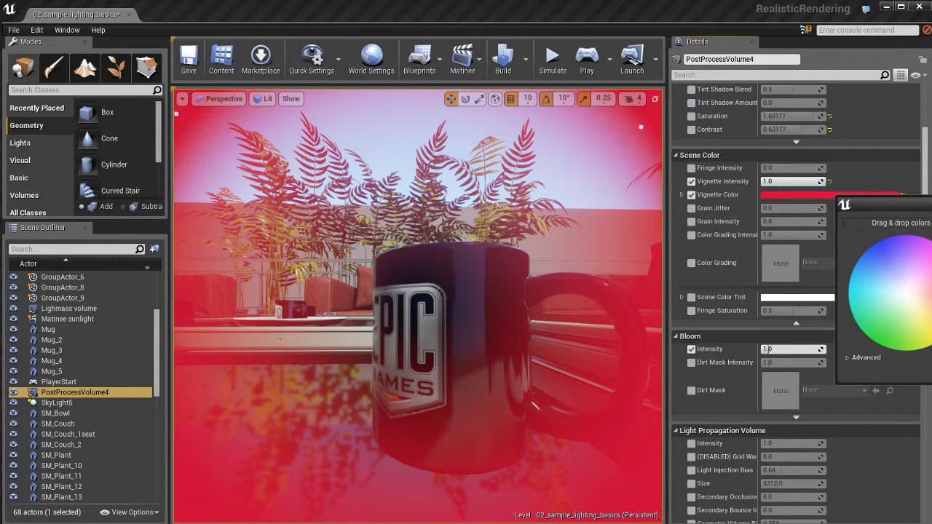
{"action": "left_click", "coordinate": [786, 197]}
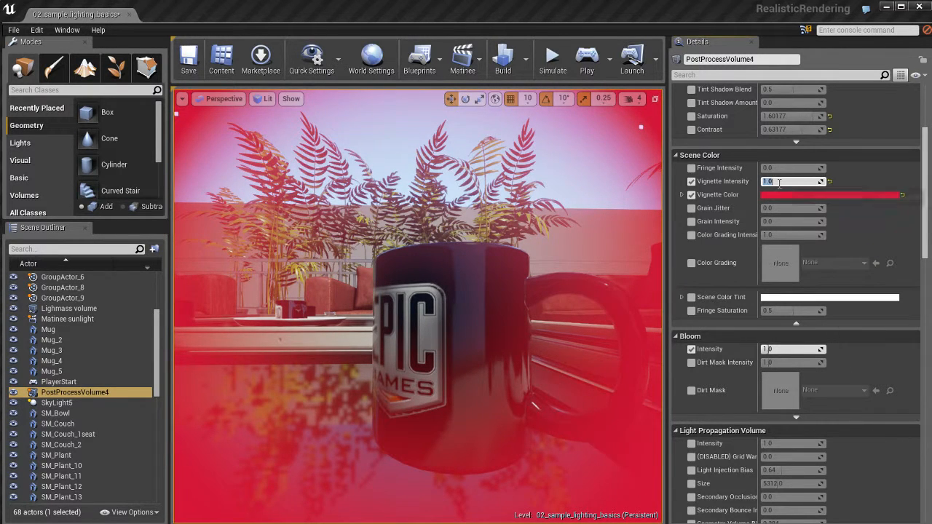
Set the Vignette Intensity to 0.25
{"action": "left_click", "coordinate": [773, 181]}
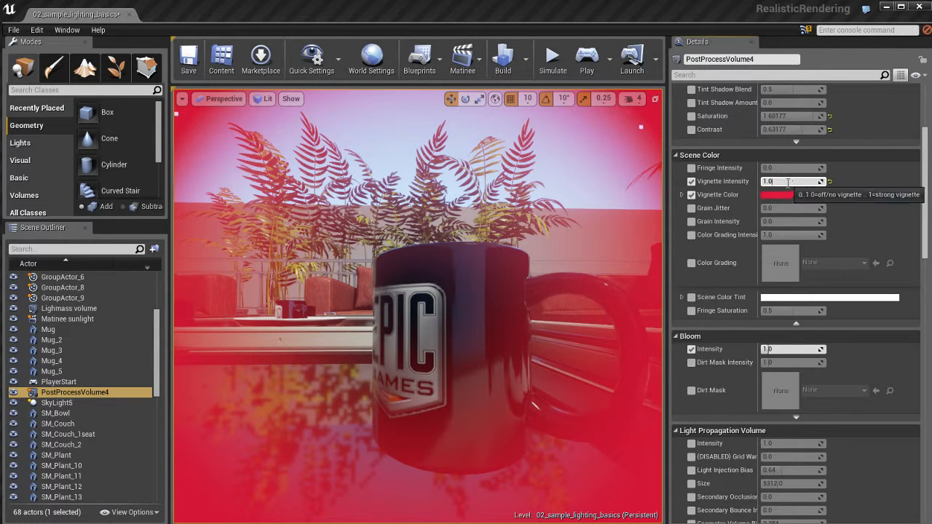
{"action": "left_click", "coordinate": [788, 182]}
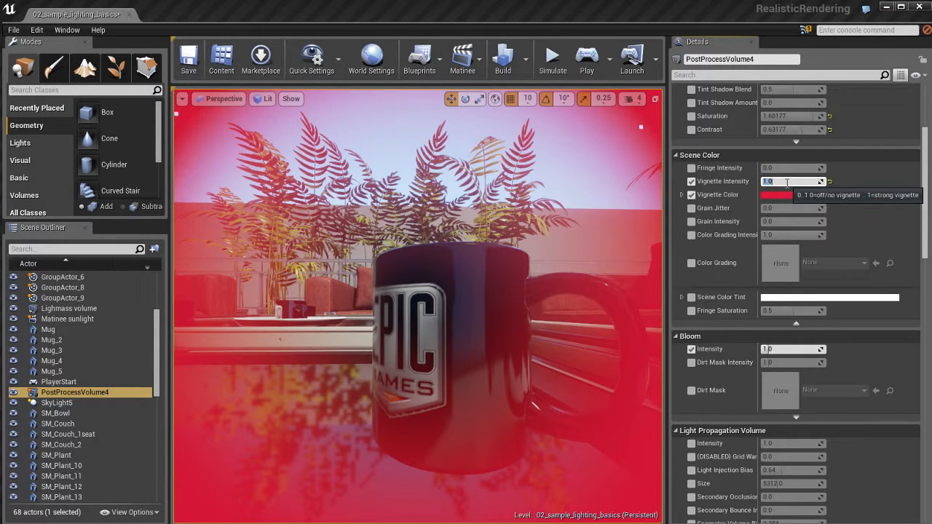
{"action": "key", "text": "Return"}
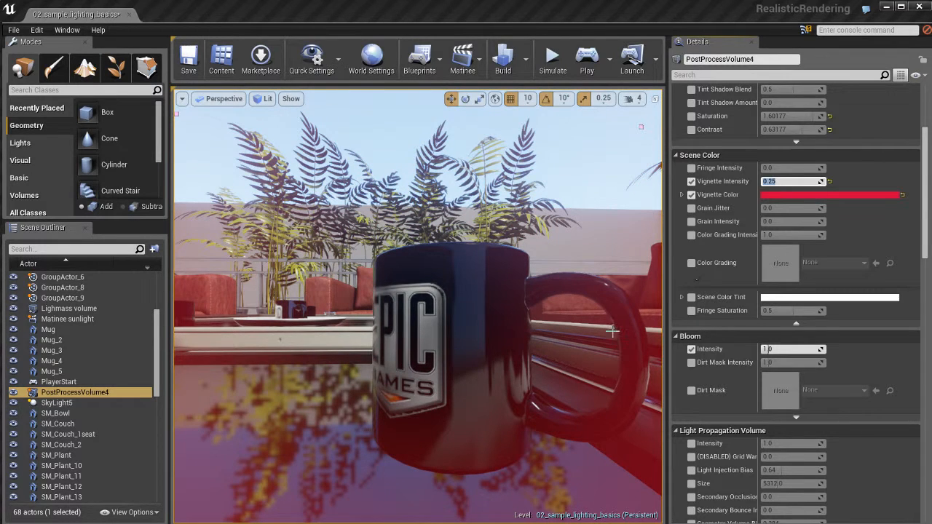
Return the Vignette Intensity to 1 and the Vignette Color to black
{"action": "type", "text": "1"}
{"action": "key", "text": "Return"}
{"action": "left_click", "coordinate": [785, 195]}
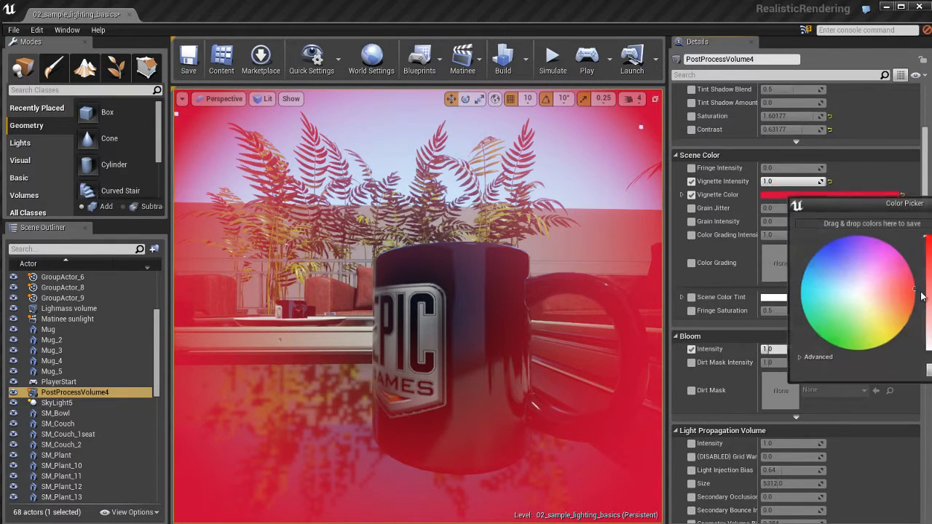
{"action": "mouse_move", "coordinate": [914, 289]}
{"action": "left_mouse_down"}
{"action": "mouse_move", "coordinate": [872, 292]}
{"action": "mouse_move", "coordinate": [913, 289]}
{"action": "left_mouse_up"}
{"action": "left_click_drag", "start_coordinate": [931, 238], "coordinate": [931, 351]}
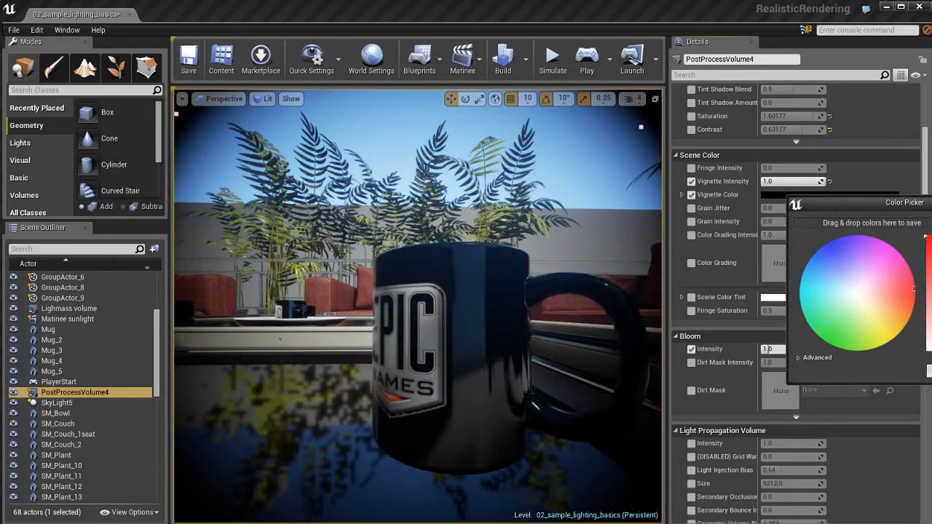
{"action": "left_click", "coordinate": [930, 371]}
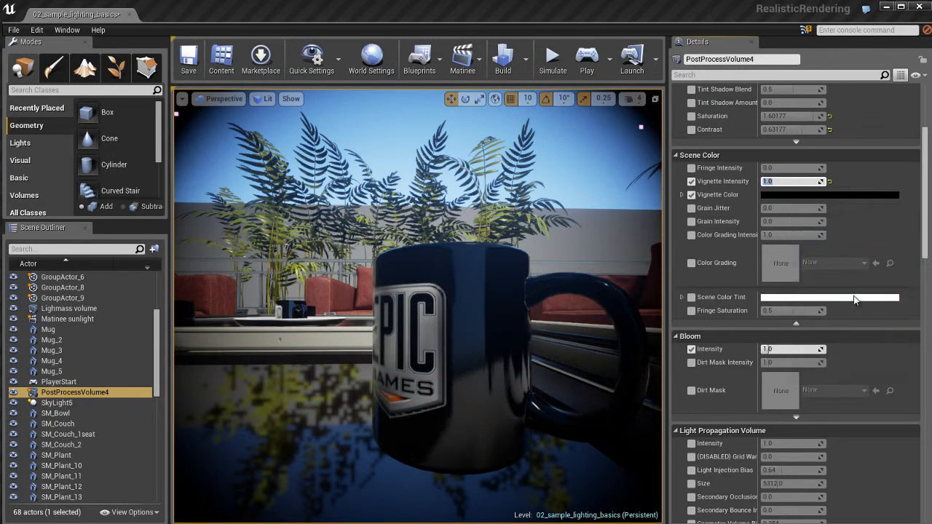
Disable the Vignette Intensity and Vignette Color overrides
{"action": "left_click", "coordinate": [692, 182]}
{"action": "left_click", "coordinate": [692, 181]}
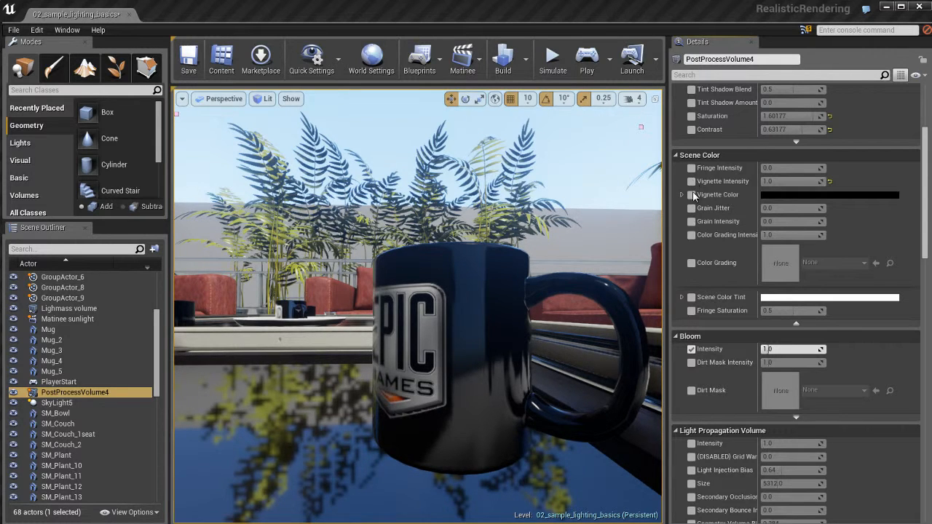
{"action": "left_click", "coordinate": [796, 323]}
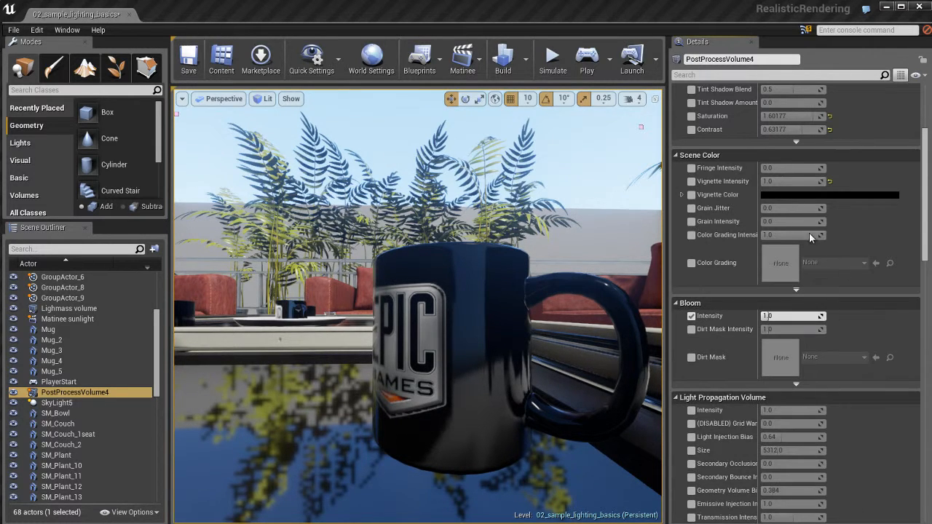
Enable the Scene Color Tint override and tint the scene a pale warm orange
{"action": "left_click", "coordinate": [796, 289]}
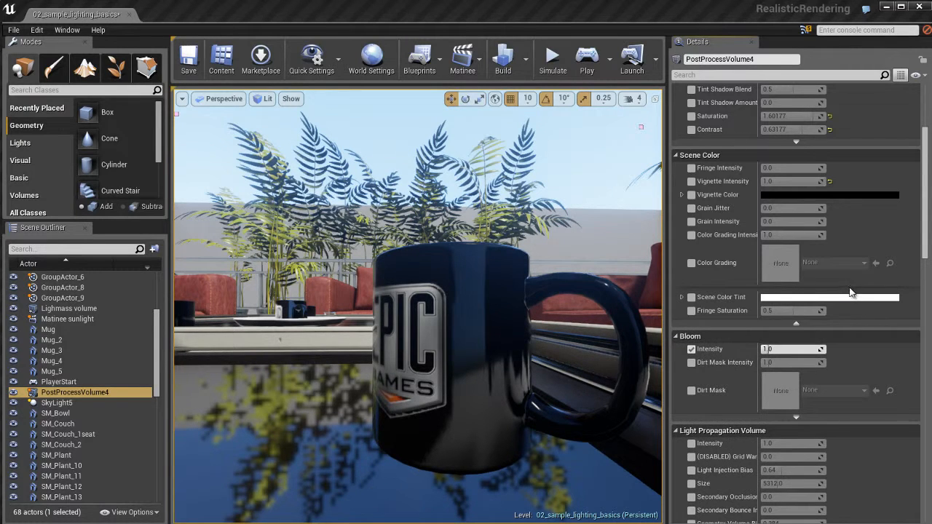
{"action": "left_click", "coordinate": [692, 298]}
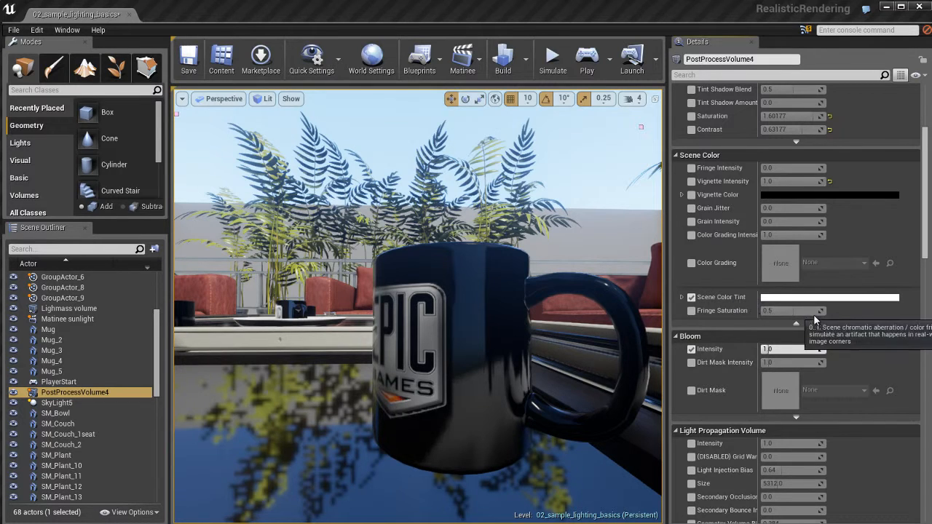
{"action": "left_click", "coordinate": [814, 297]}
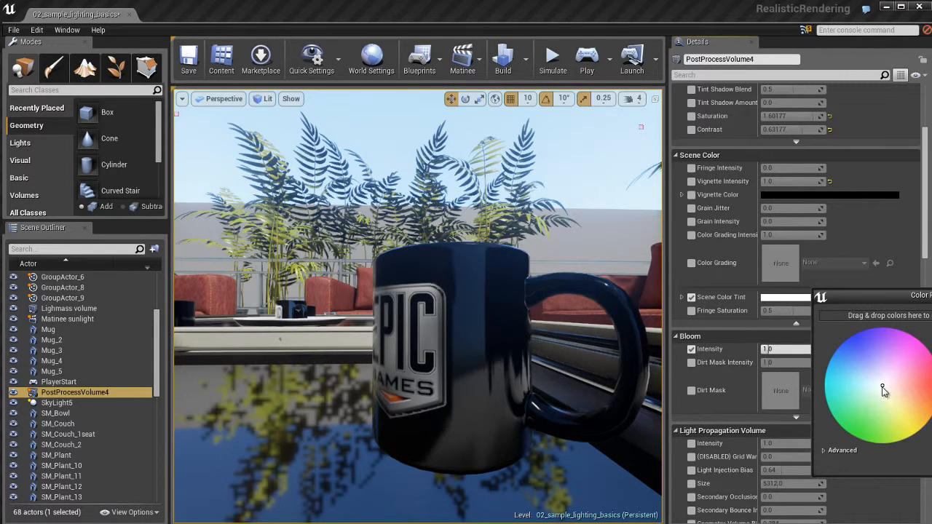
{"action": "left_click_drag", "start_coordinate": [882, 390], "coordinate": [911, 409]}
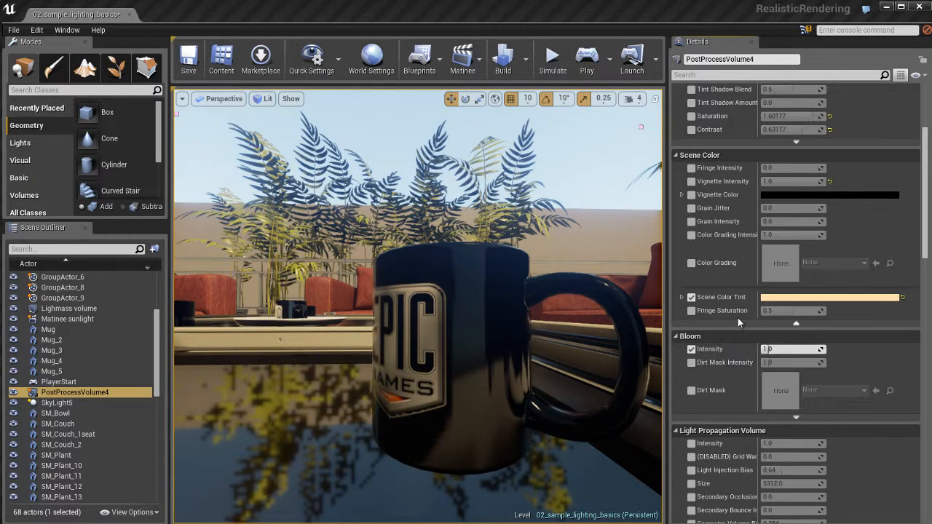
Enable the Fringe Intensity override and set it to 5.0
{"action": "left_click", "coordinate": [691, 169]}
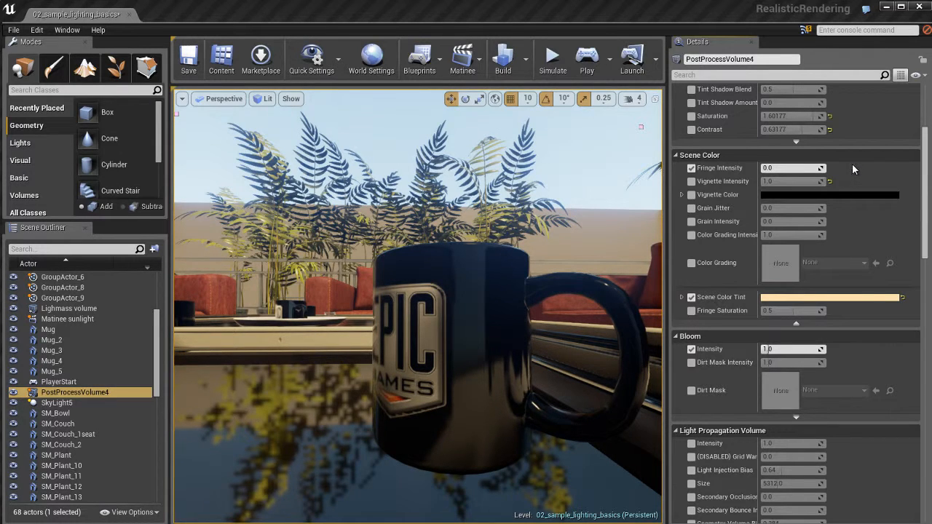
{"action": "left_click_drag", "start_coordinate": [770, 168], "coordinate": [859, 170]}
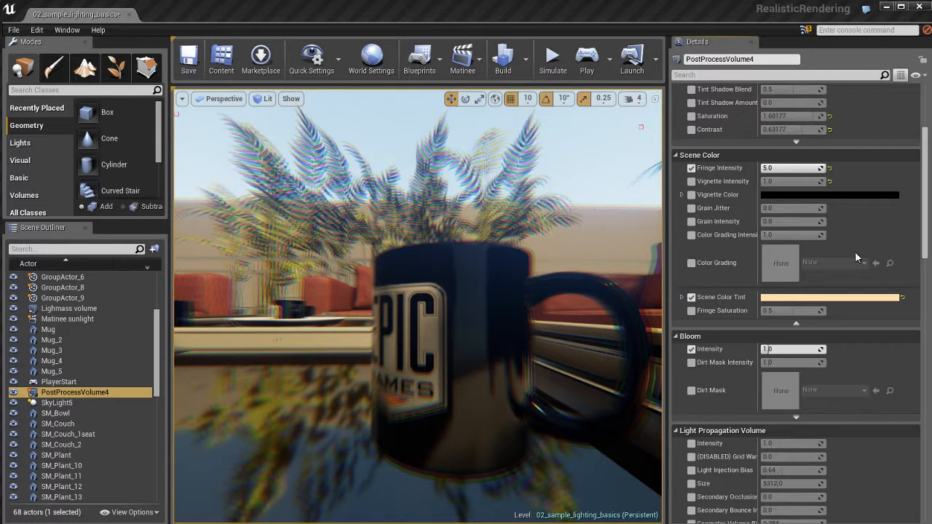
Enable the Fringe Saturation override at 1.0 and set the Fringe Intensity to about 2.12
{"action": "left_click", "coordinate": [692, 311]}
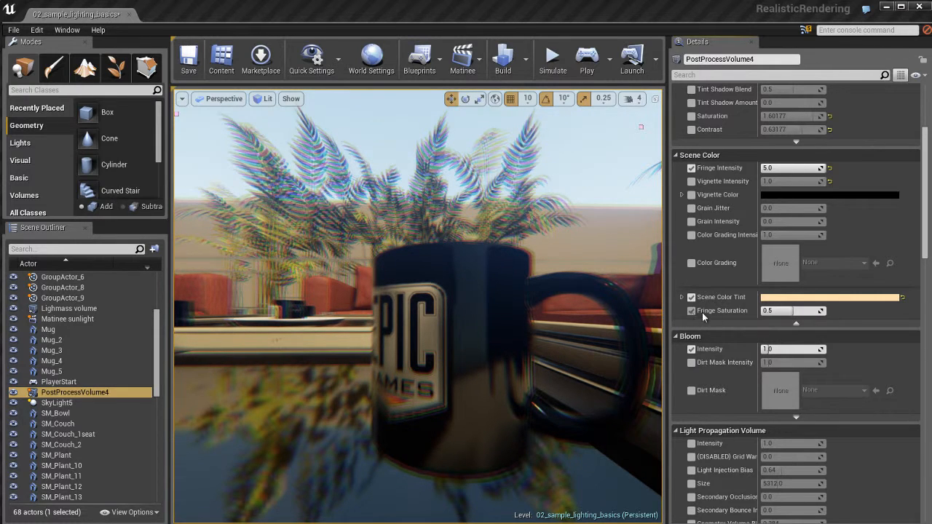
{"action": "left_click_drag", "start_coordinate": [808, 311], "coordinate": [741, 311]}
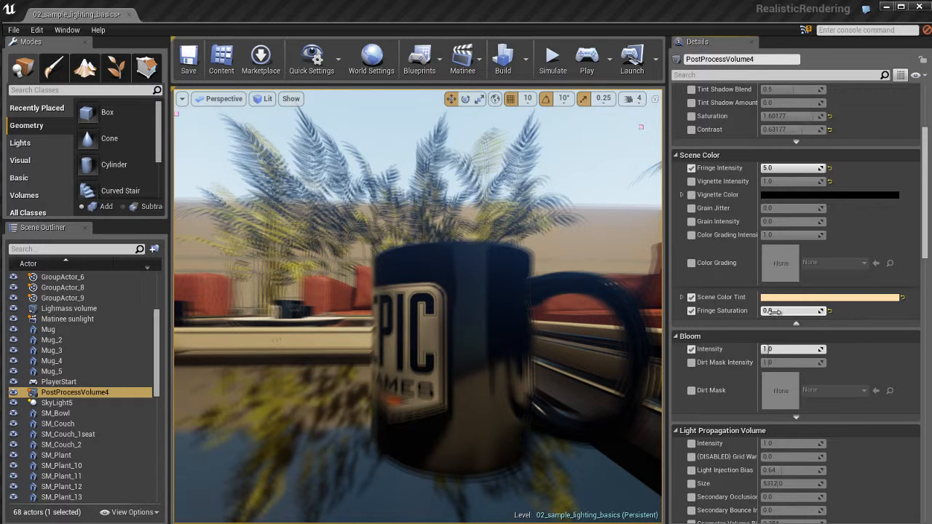
{"action": "left_click_drag", "start_coordinate": [813, 310], "coordinate": [878, 323]}
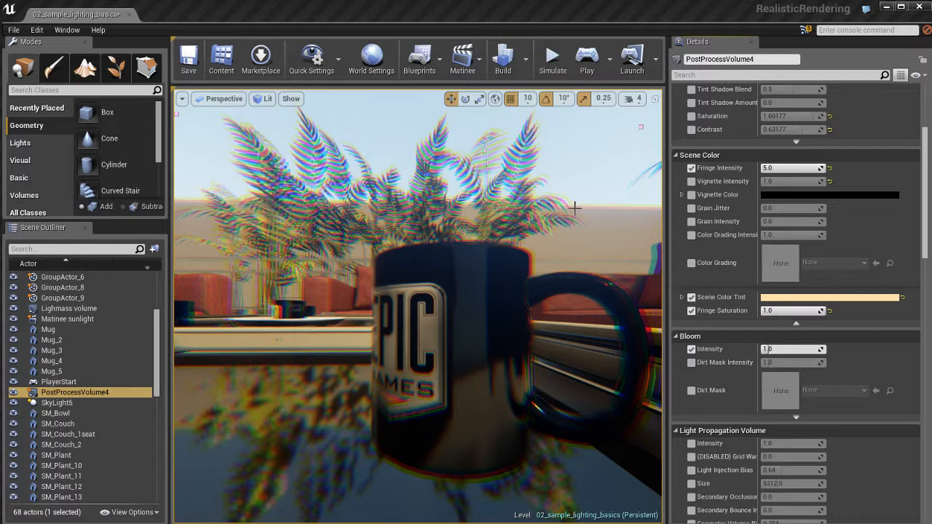
{"action": "left_click_drag", "start_coordinate": [771, 311], "coordinate": [848, 311]}
{"action": "mouse_move", "coordinate": [803, 311]}
{"action": "left_mouse_down"}
{"action": "mouse_move", "coordinate": [736, 310]}
{"action": "mouse_move", "coordinate": [808, 311]}
{"action": "left_mouse_up"}
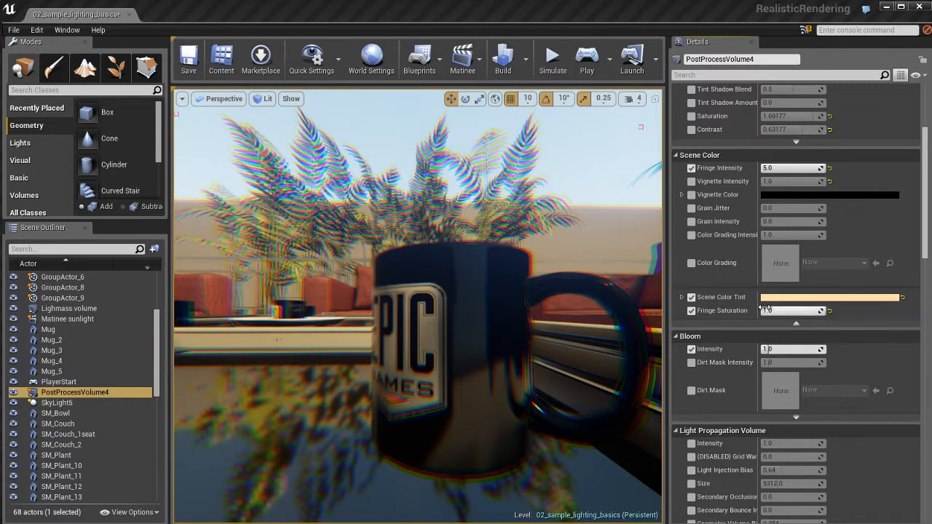
{"action": "left_click_drag", "start_coordinate": [798, 168], "coordinate": [765, 168]}
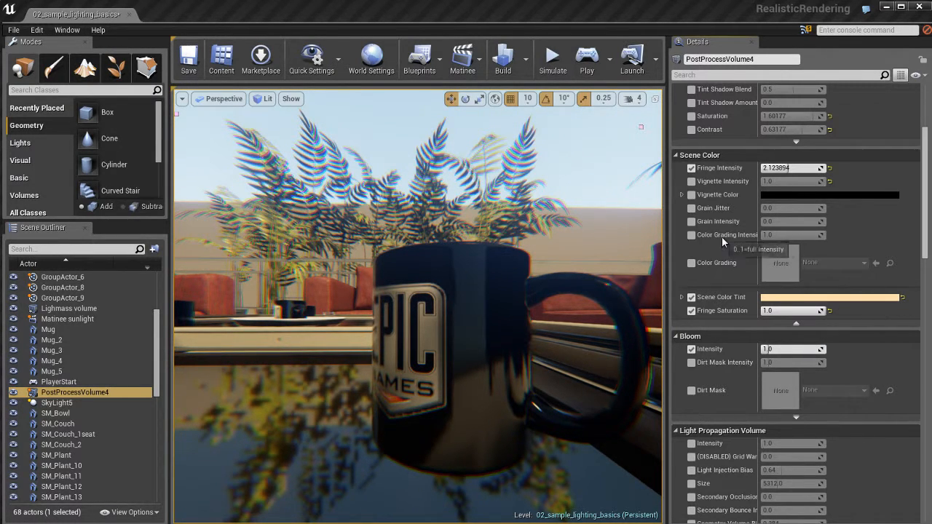
Set the Bloom Intensity to about 2.34
{"action": "scroll", "coordinate": [722, 243], "scroll_direction": "down", "scroll_amount": 4}
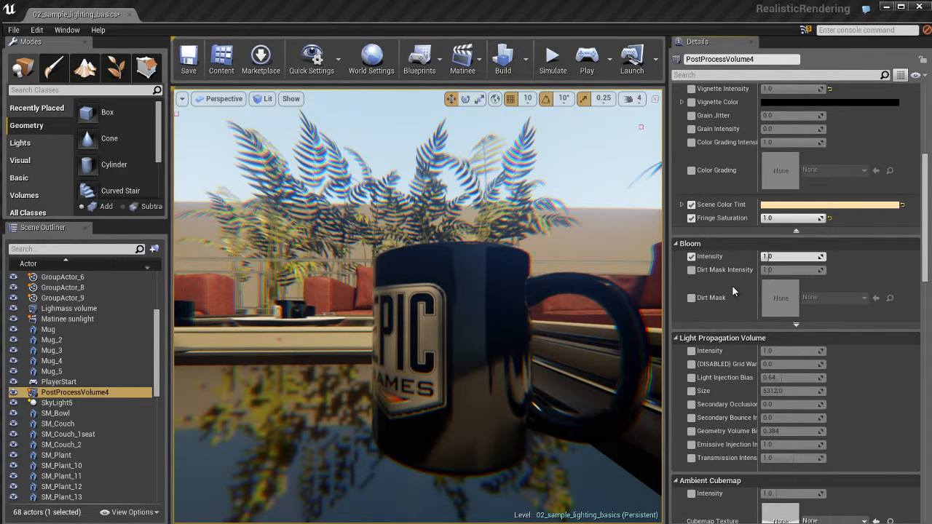
{"action": "scroll", "coordinate": [732, 289], "scroll_direction": "down", "scroll_amount": 1}
{"action": "mouse_move", "coordinate": [775, 237]}
{"action": "left_mouse_down"}
{"action": "mouse_move", "coordinate": [754, 237]}
{"action": "mouse_move", "coordinate": [781, 237]}
{"action": "mouse_move", "coordinate": [765, 238]}
{"action": "left_mouse_up"}
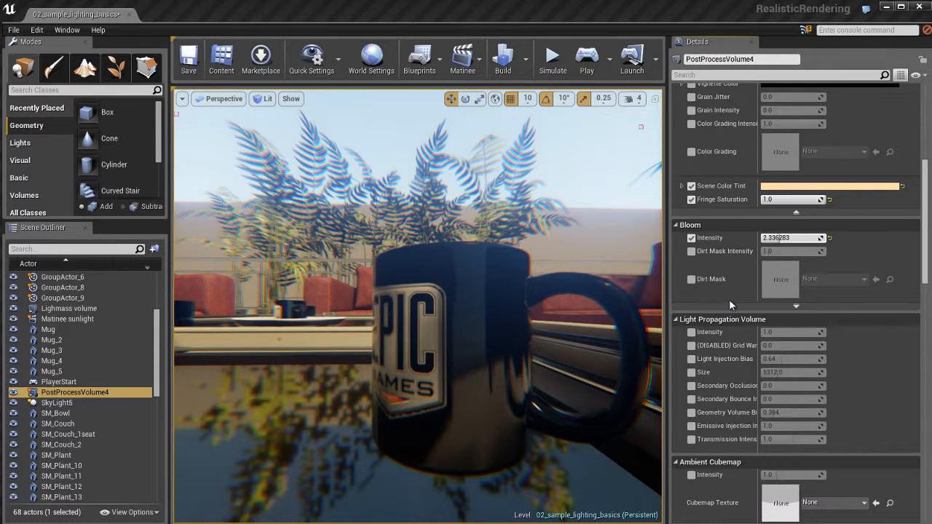
Enable the Dirt Mask and Dirt Mask Intensity overrides in the Bloom settings
{"action": "scroll", "coordinate": [732, 298], "scroll_direction": "down", "scroll_amount": 2}
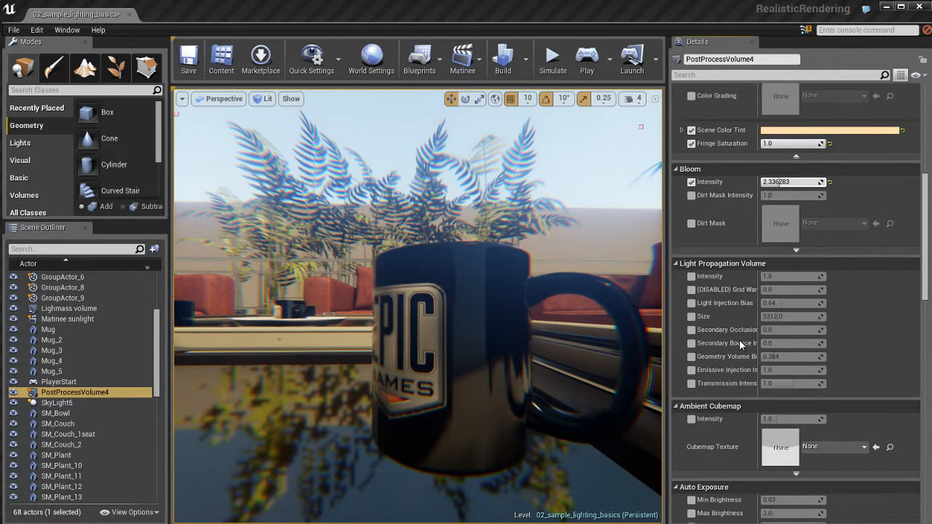
{"action": "scroll", "coordinate": [739, 341], "scroll_direction": "up", "scroll_amount": 1}
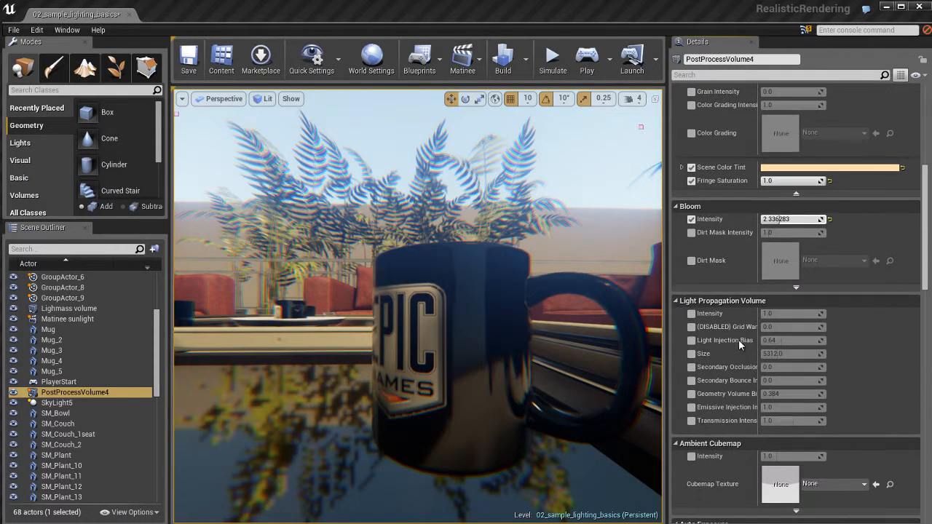
{"action": "left_click", "coordinate": [691, 261]}
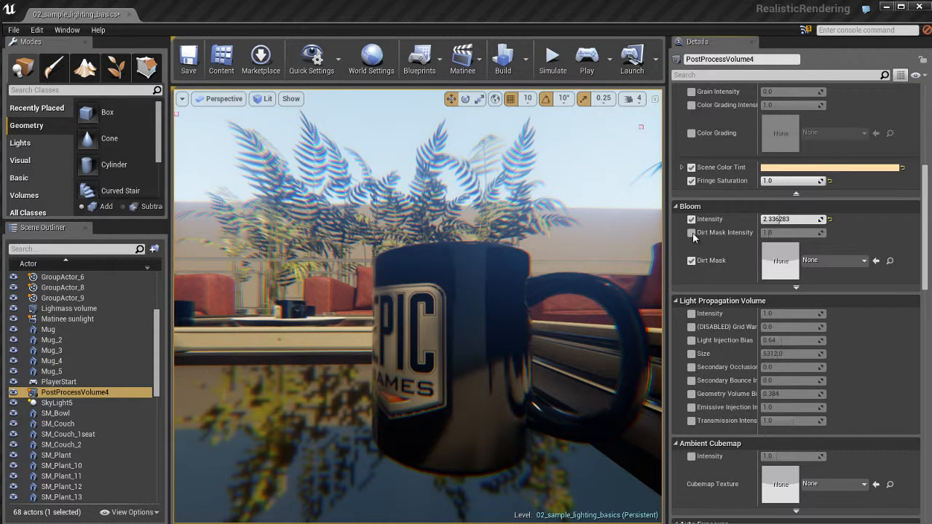
{"action": "left_click", "coordinate": [693, 232]}
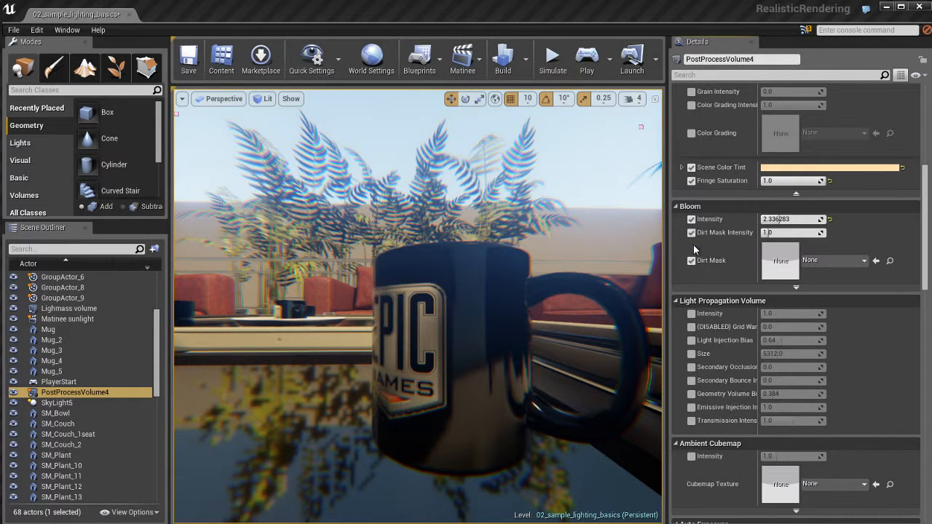
Browse the available texture assets for the bloom Dirt Mask without assigning one
{"action": "left_click", "coordinate": [841, 263]}
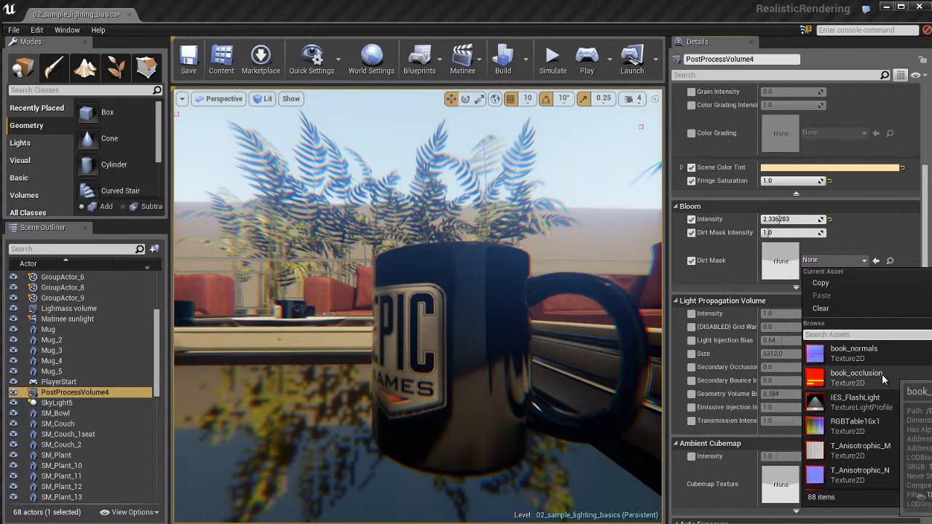
{"action": "scroll", "coordinate": [865, 434], "scroll_direction": "down", "scroll_amount": 5}
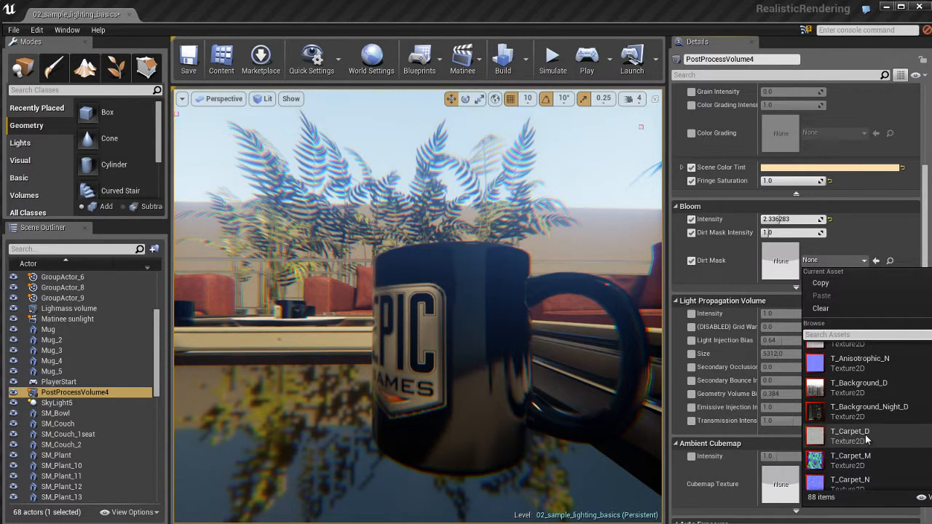
{"action": "mouse_move", "coordinate": [851, 416]}
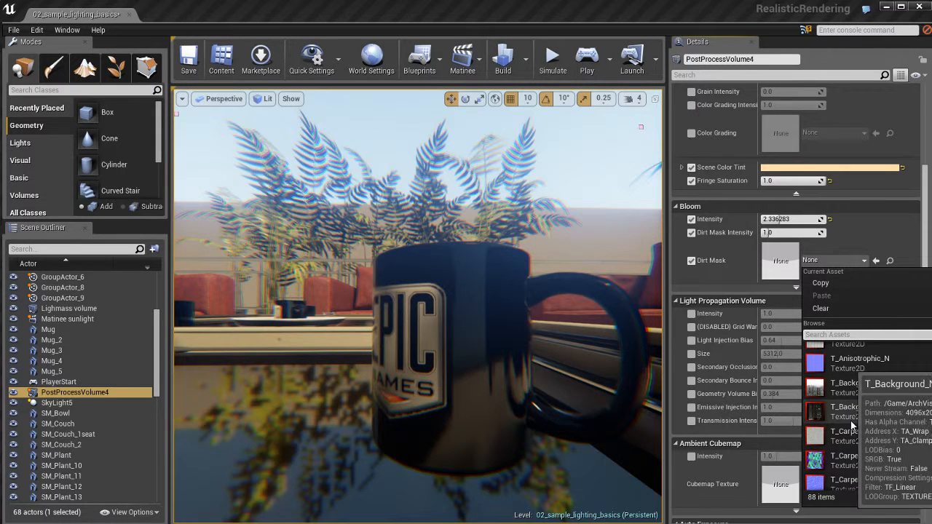
{"action": "scroll", "coordinate": [849, 416], "scroll_direction": "down", "scroll_amount": 5}
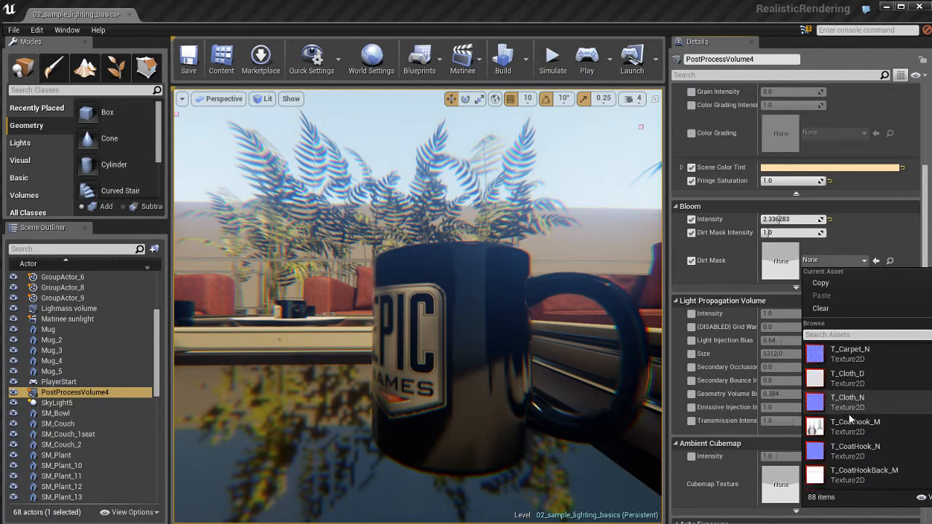
{"action": "scroll", "coordinate": [849, 417], "scroll_direction": "up", "scroll_amount": 1}
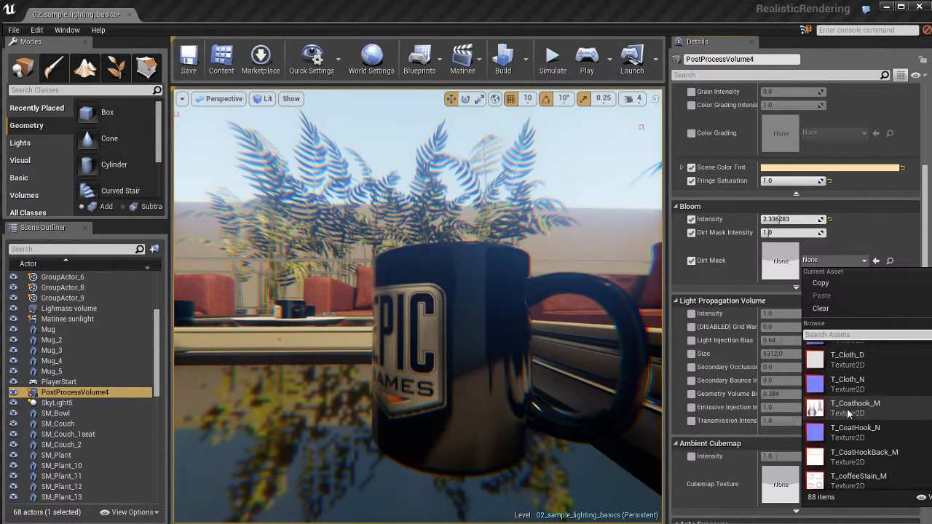
{"action": "scroll", "coordinate": [847, 410], "scroll_direction": "down", "scroll_amount": 4}
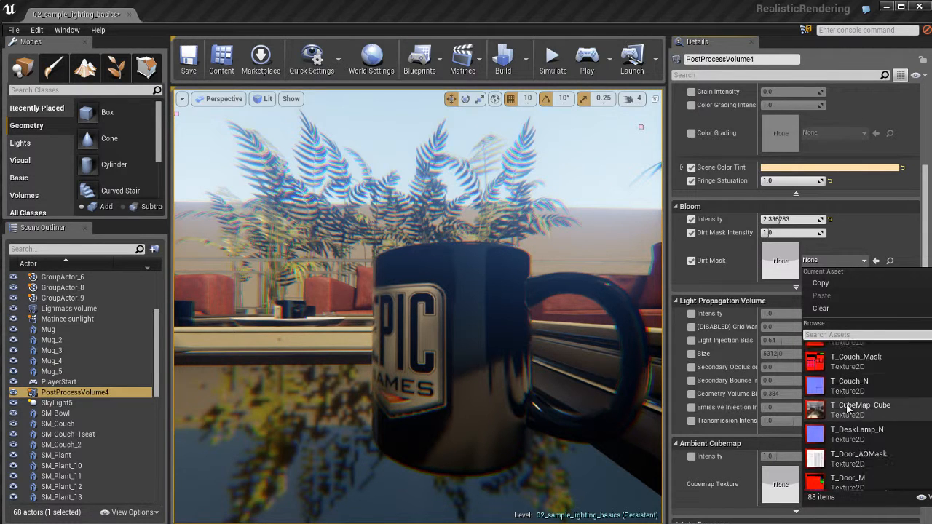
{"action": "scroll", "coordinate": [845, 397], "scroll_direction": "down", "scroll_amount": 1}
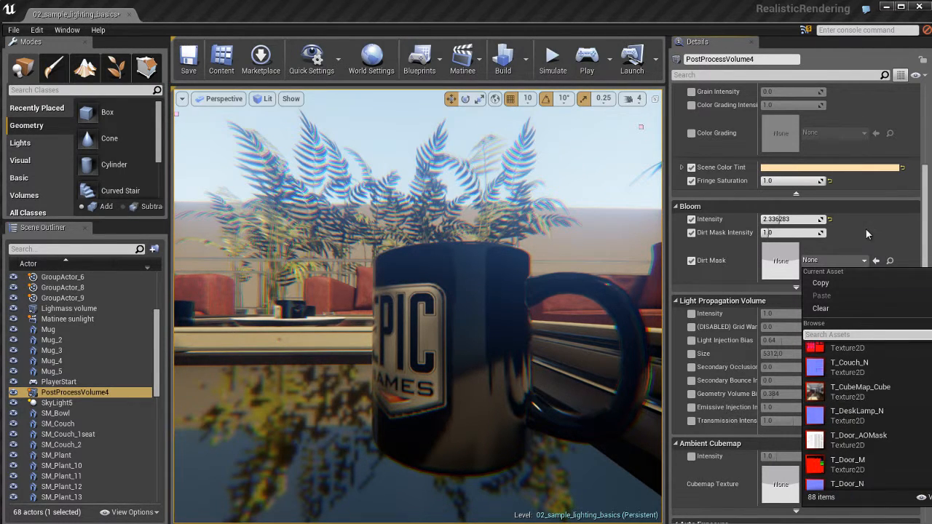
{"action": "left_click", "coordinate": [866, 229]}
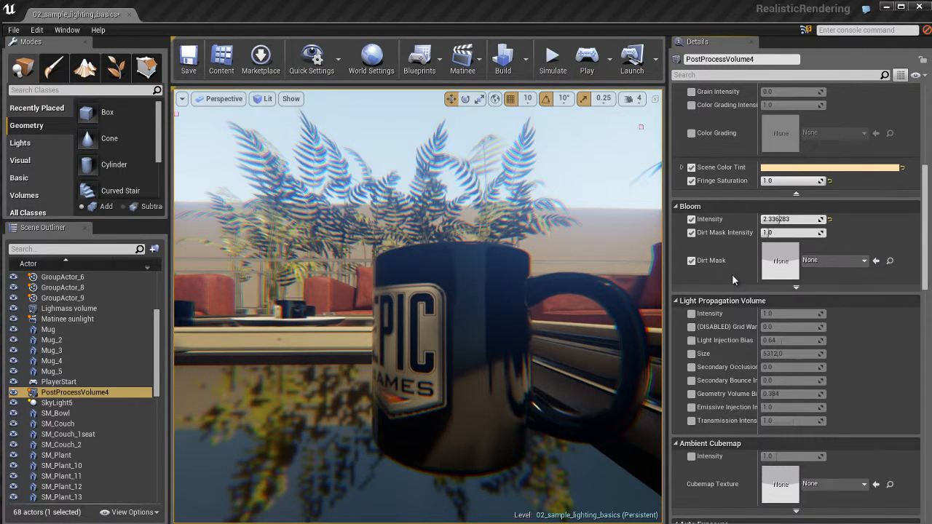
Disable the bloom Dirt Mask and Dirt Mask Intensity overrides
{"action": "left_click", "coordinate": [692, 260]}
{"action": "left_click", "coordinate": [693, 233]}
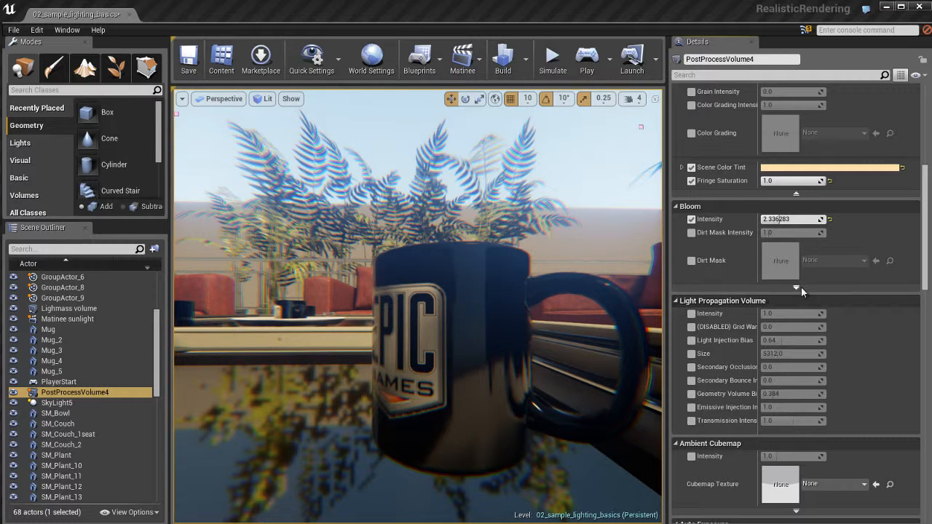
Look through the post process settings below Bloom, from Light Propagation Volume to Lens Flares
{"action": "scroll", "coordinate": [733, 296], "scroll_direction": "down", "scroll_amount": 2}
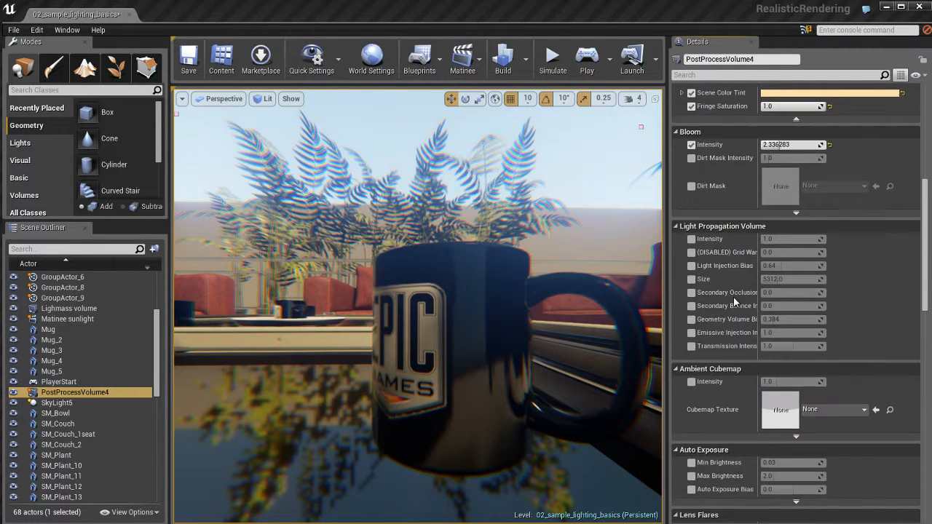
{"action": "scroll", "coordinate": [733, 297], "scroll_direction": "down", "scroll_amount": 2}
{"action": "scroll", "coordinate": [734, 257], "scroll_direction": "down", "scroll_amount": 3}
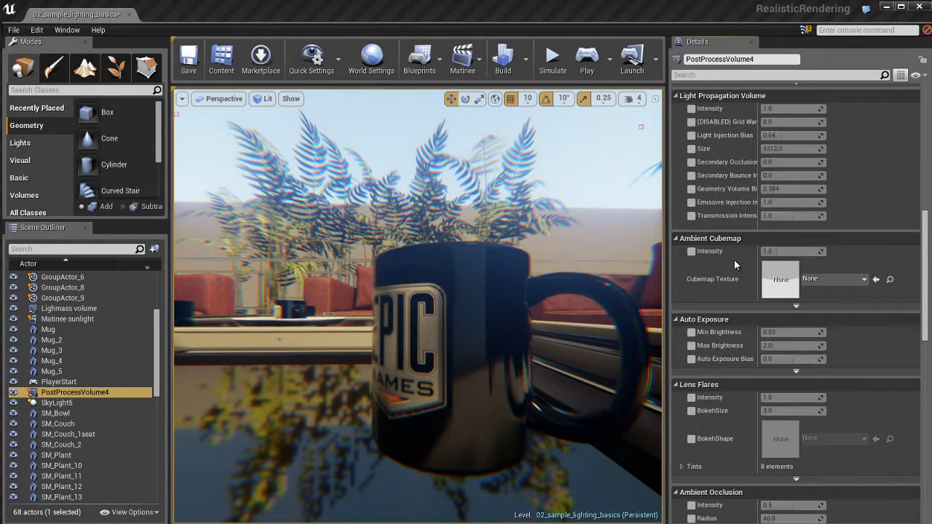